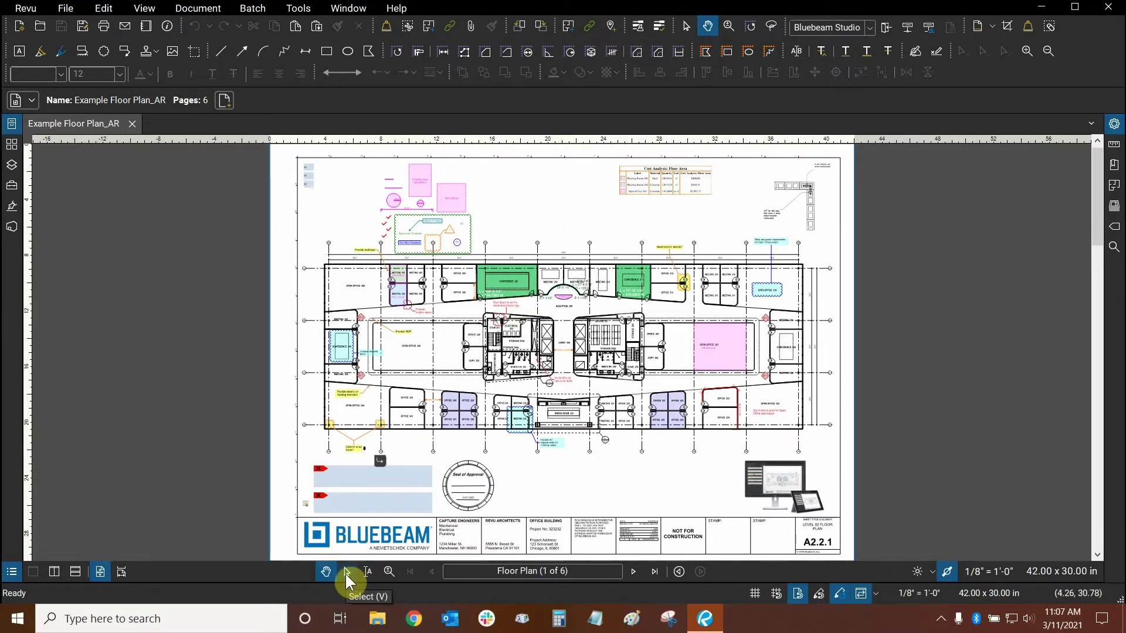
Step: Activate the Select tool and display the Tools > Toolbars list
left_click(347, 572)
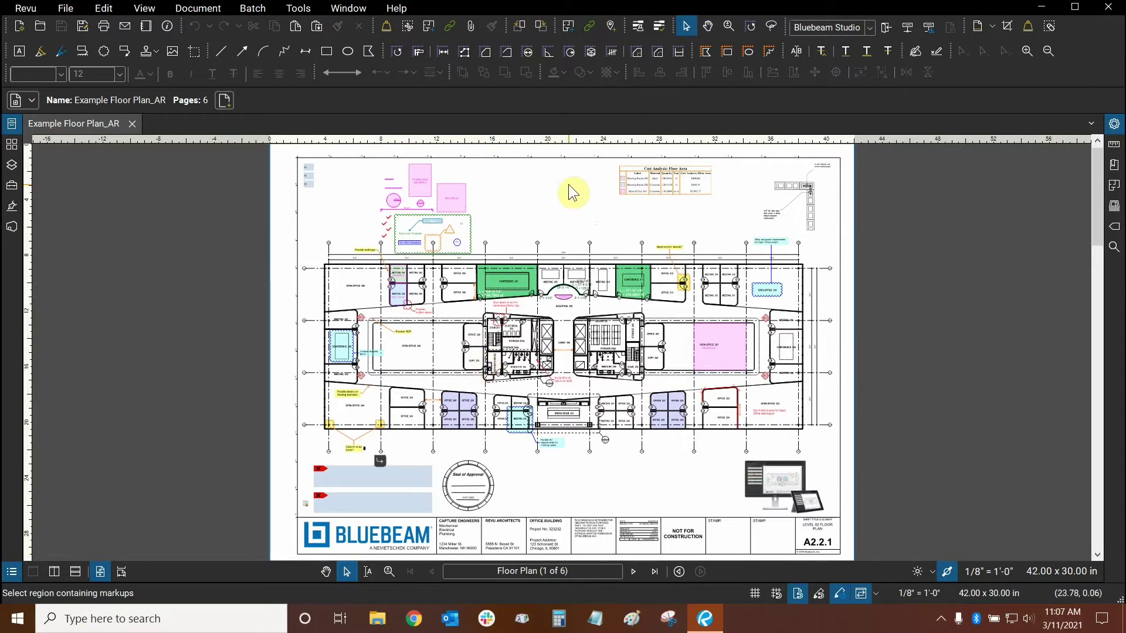
left_click(309, 13)
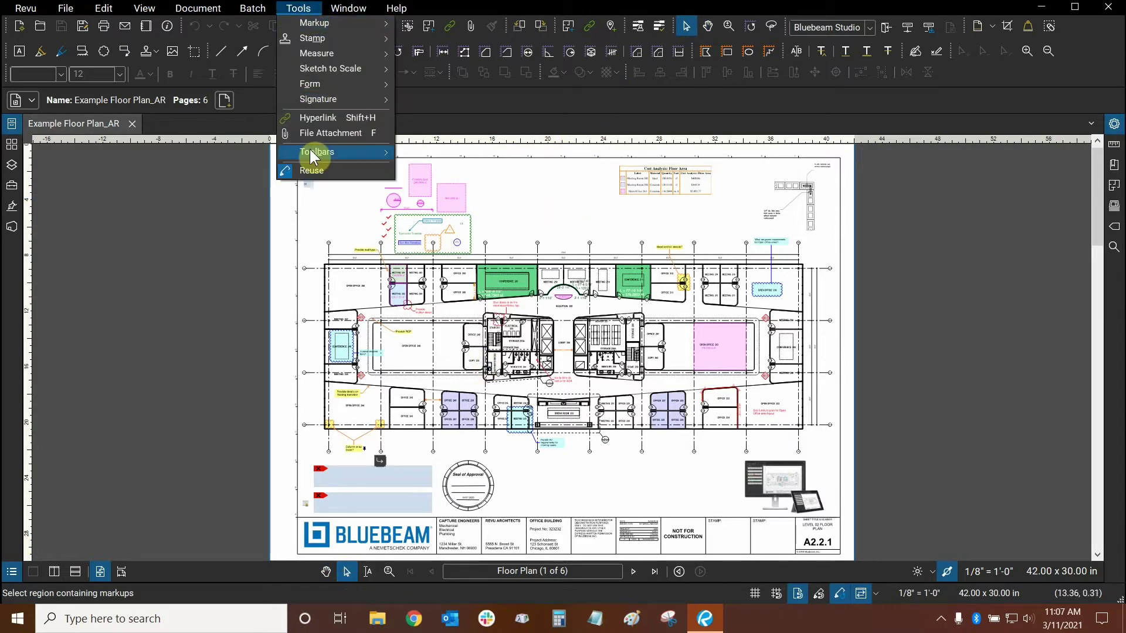
mouse_move(312, 152)
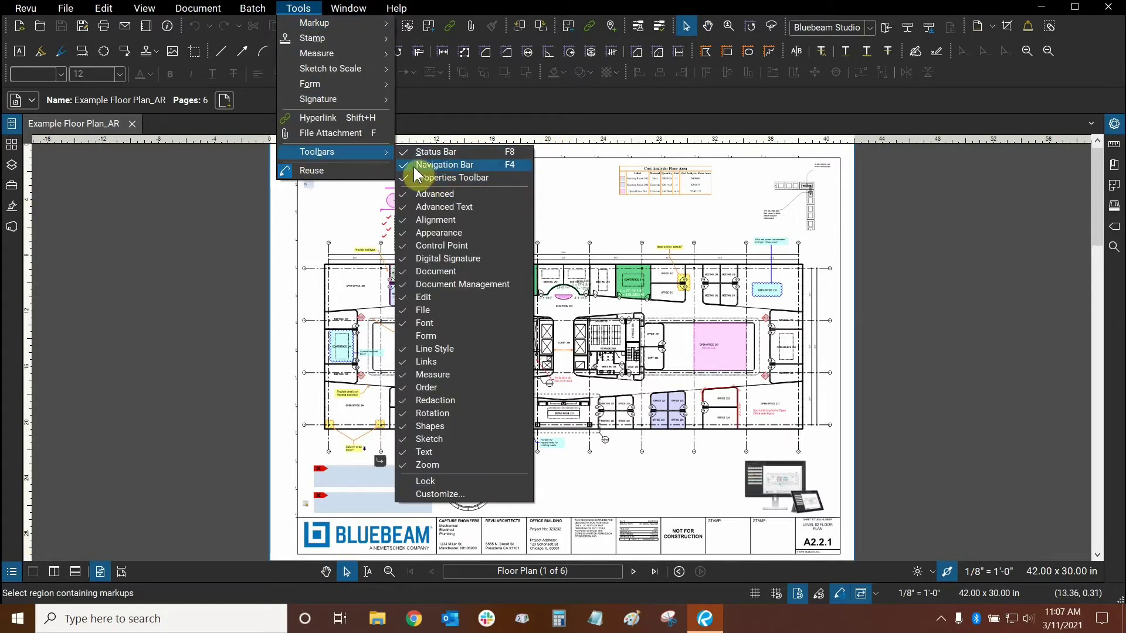
Step: Zoom to the upper plan and box-select both magenta lines, both circles and both area markups
left_click(520, 12)
left_click_drag(526, 237, 647, 284)
scroll(551, 252, "up", 4)
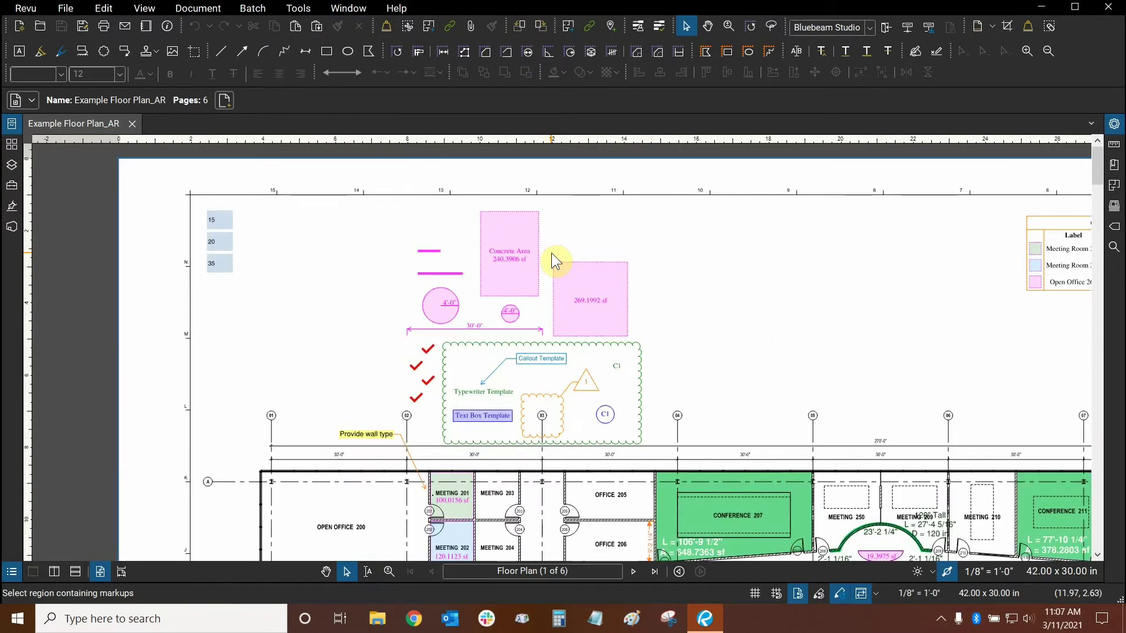
scroll(648, 220, "up", 2)
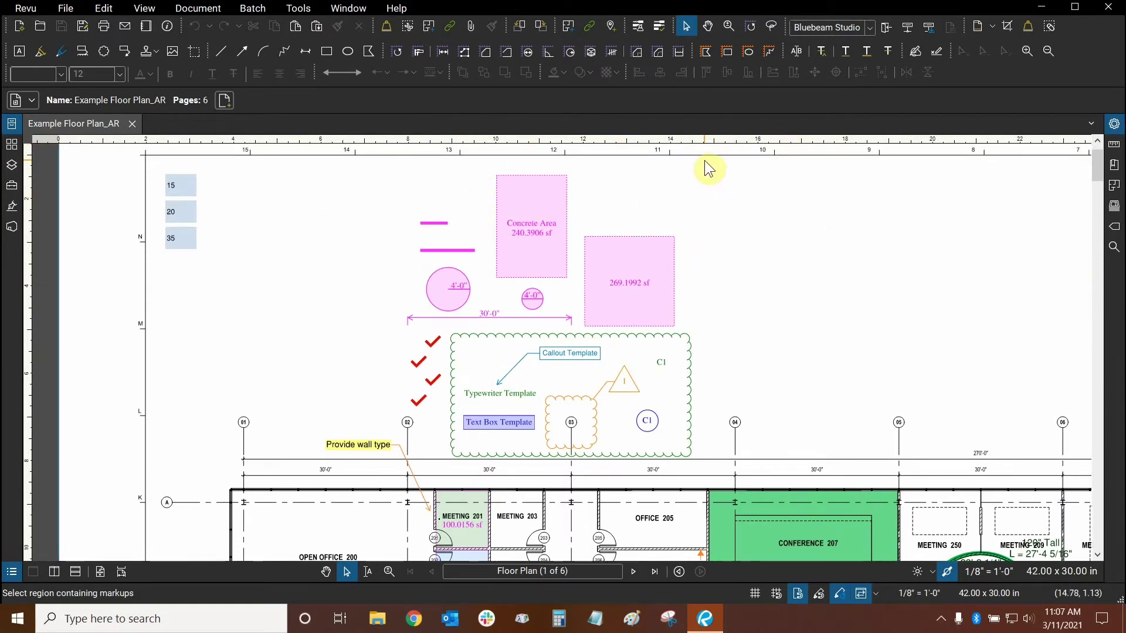
left_click_drag(705, 160, 411, 299)
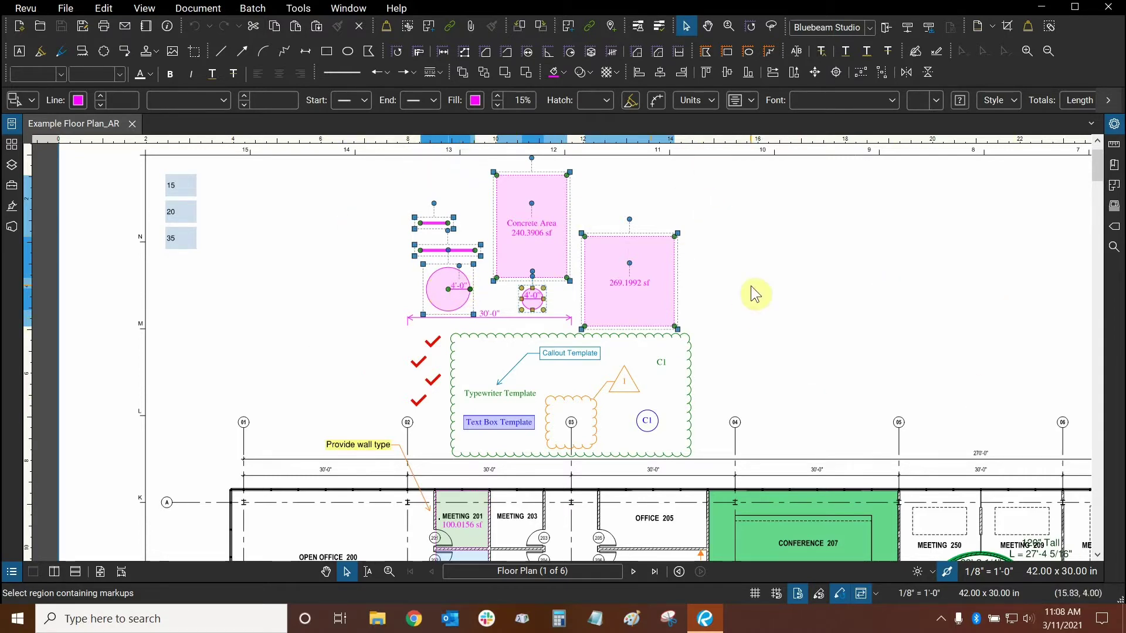
Step: Box-select just the magenta lines and Concrete Area, then deselect all markups
left_click(827, 247)
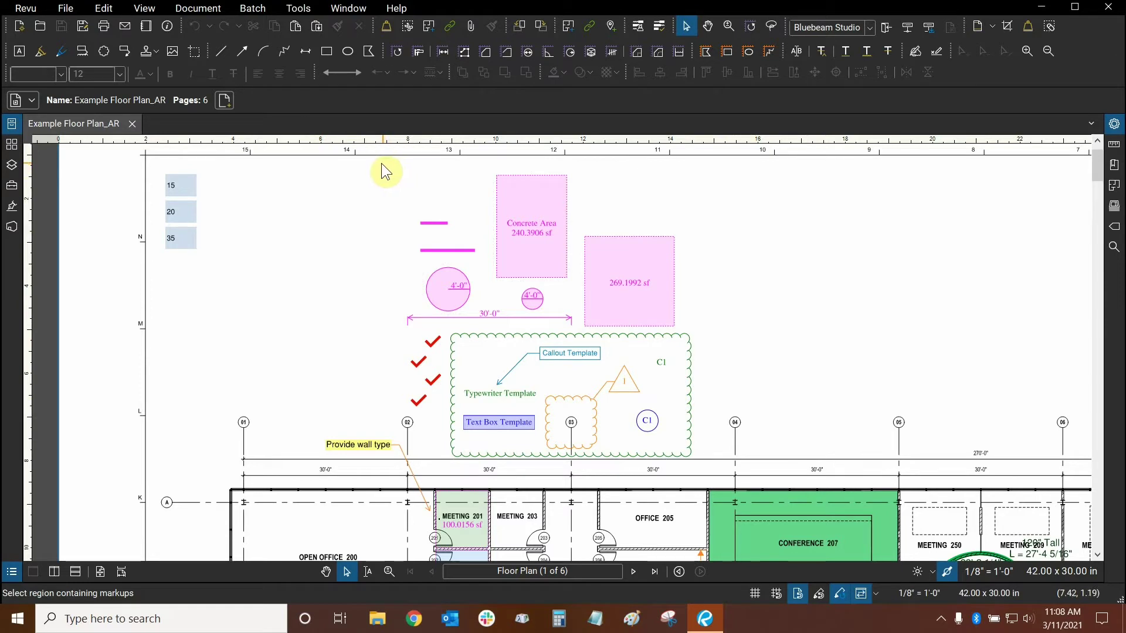
left_click_drag(380, 163, 696, 288)
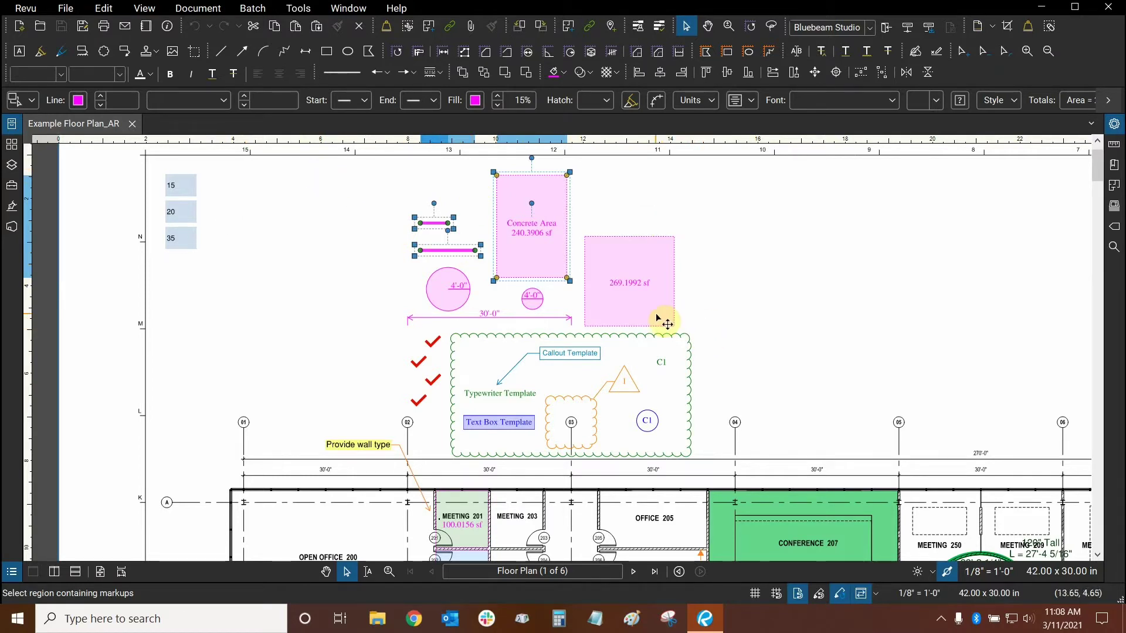
left_click(749, 179)
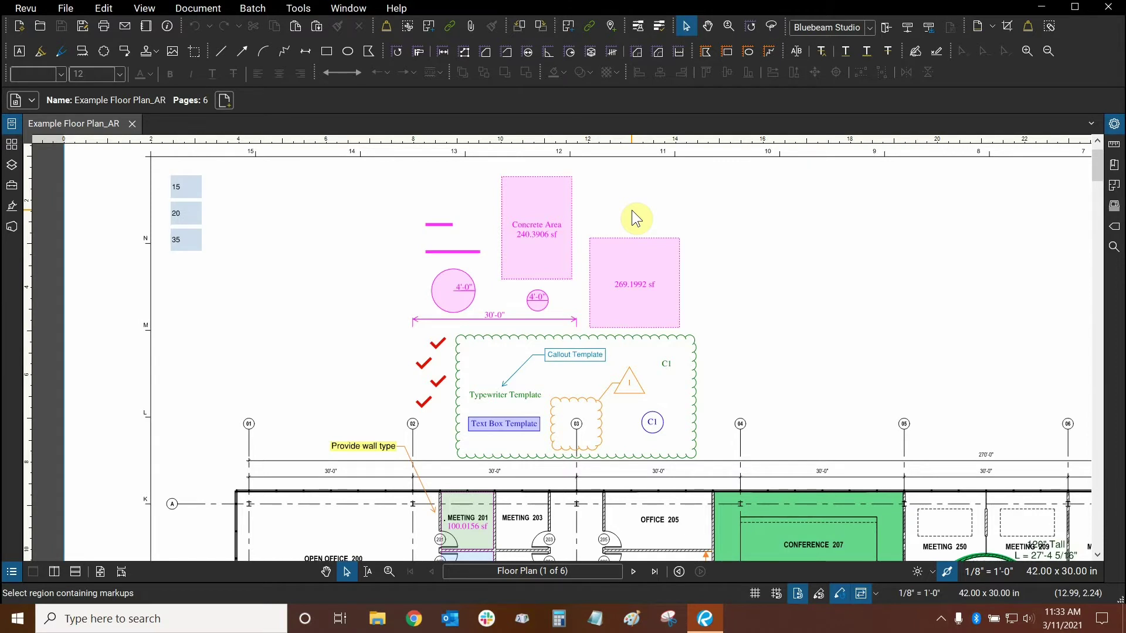
left_click(641, 301)
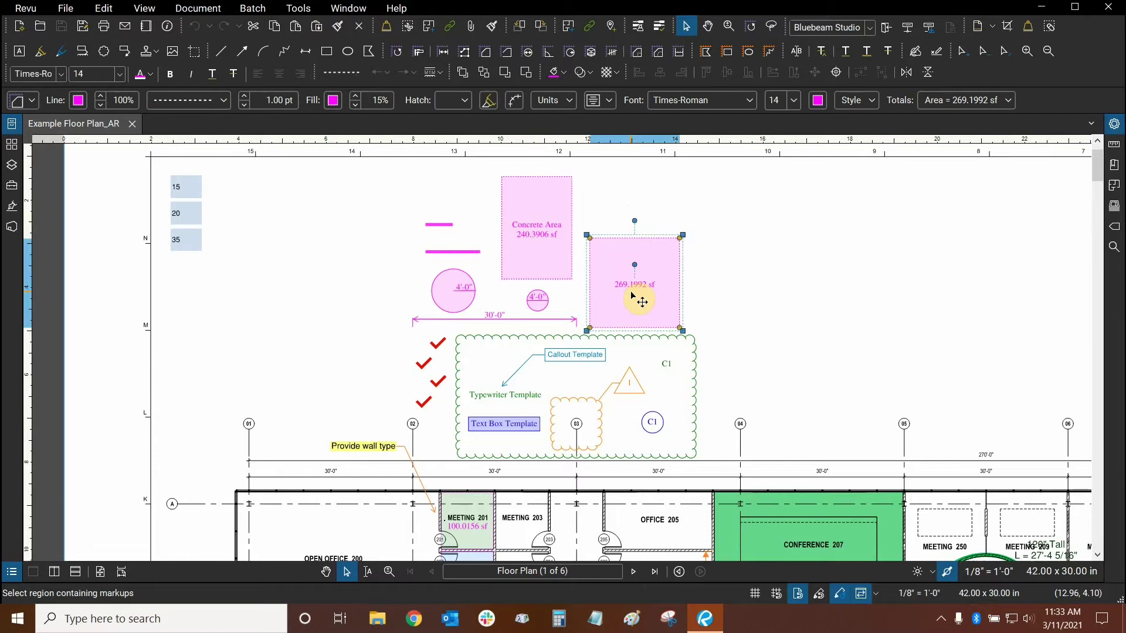
left_click(540, 232, "shift")
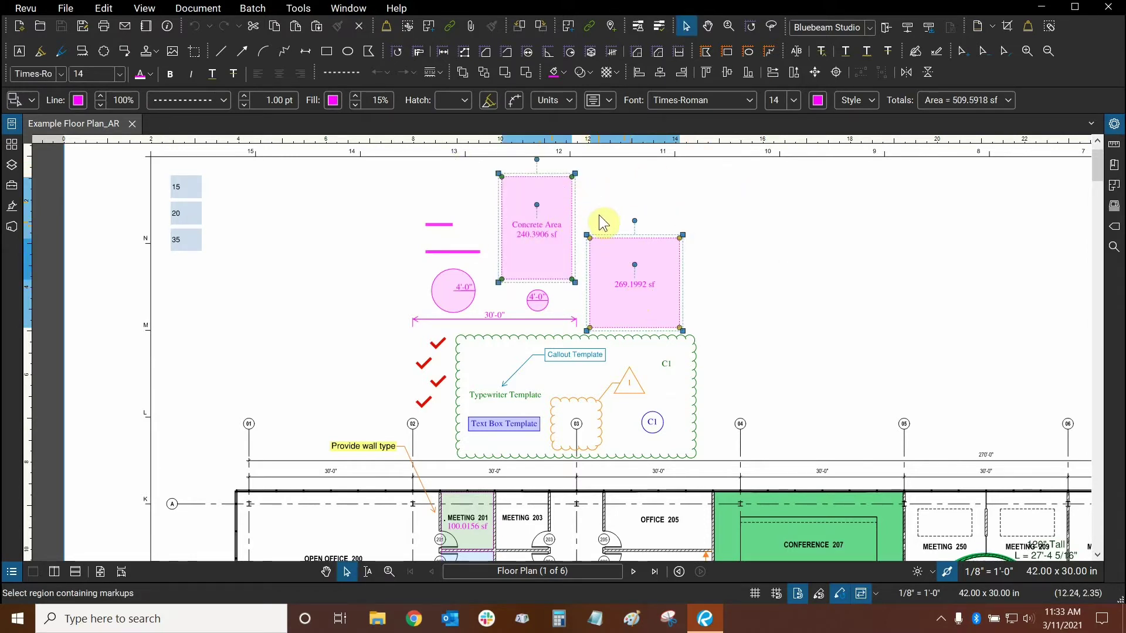
left_click(460, 289)
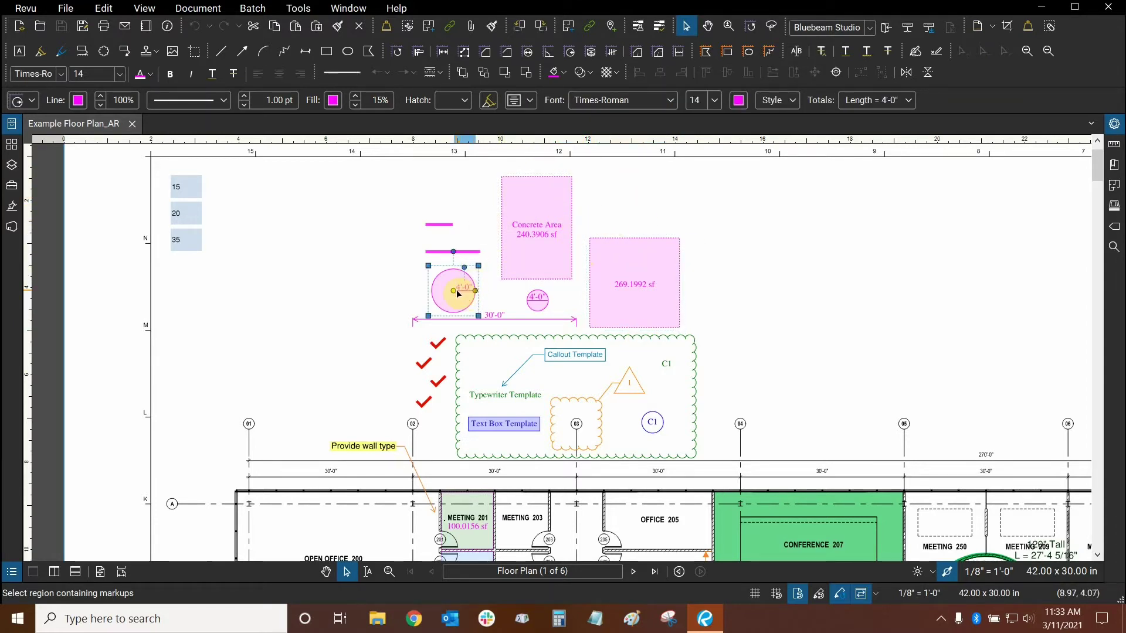
left_click(666, 217)
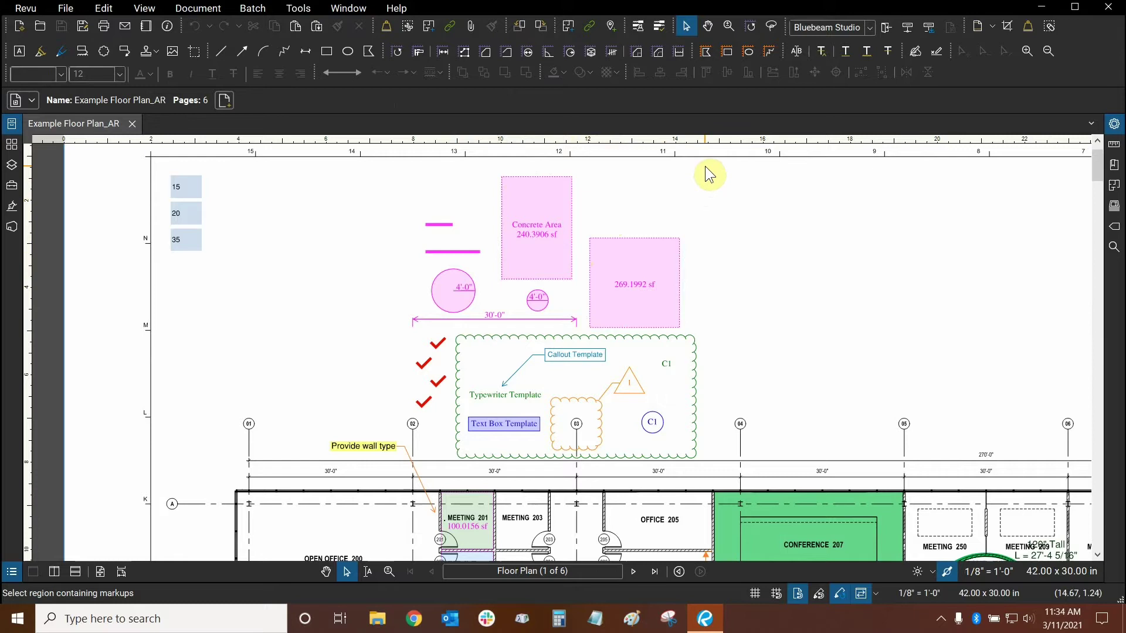
left_click_drag(706, 166, 357, 332)
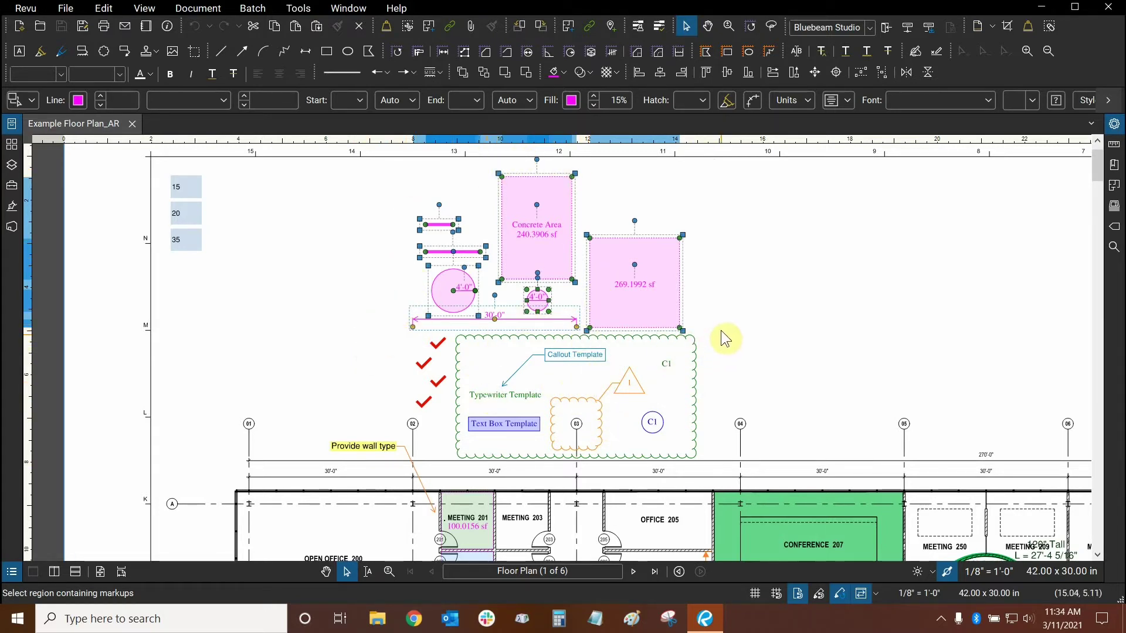
left_click_drag(713, 331, 402, 471)
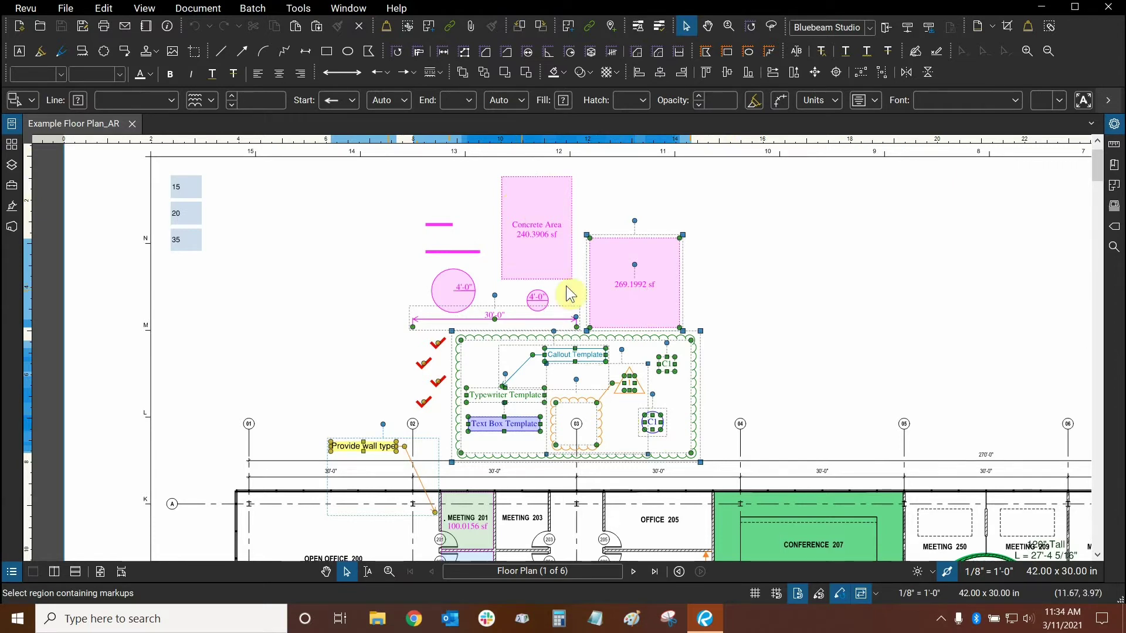
left_click(536, 300, "shift")
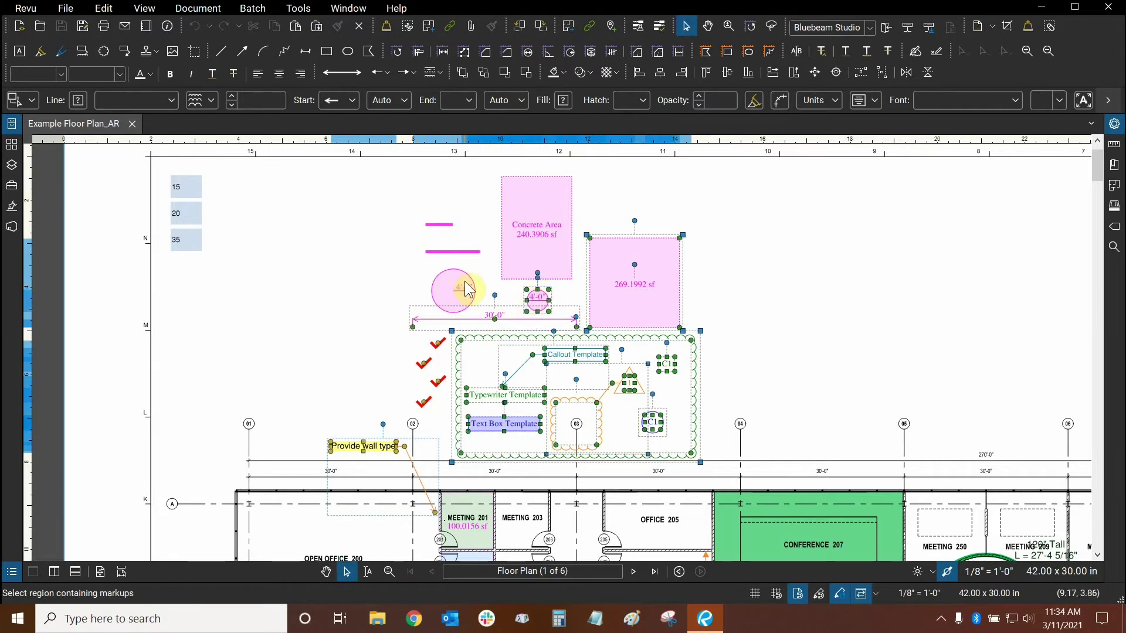
left_click(466, 289, "shift")
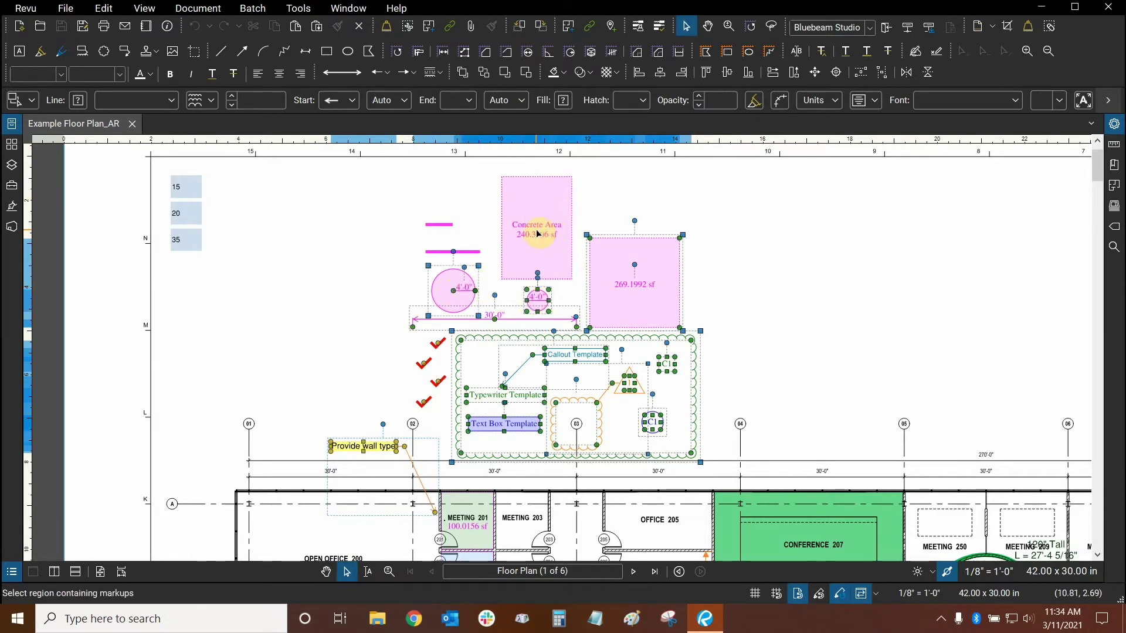
left_click(538, 233, "shift")
left_click(437, 251, "shift")
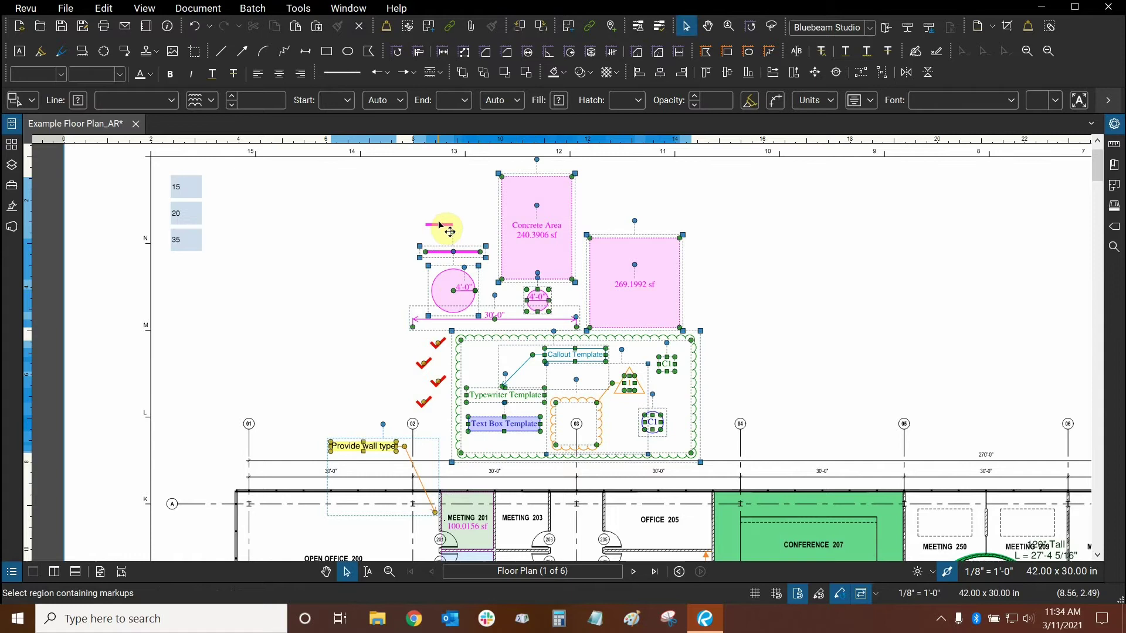
left_click(441, 225, "shift")
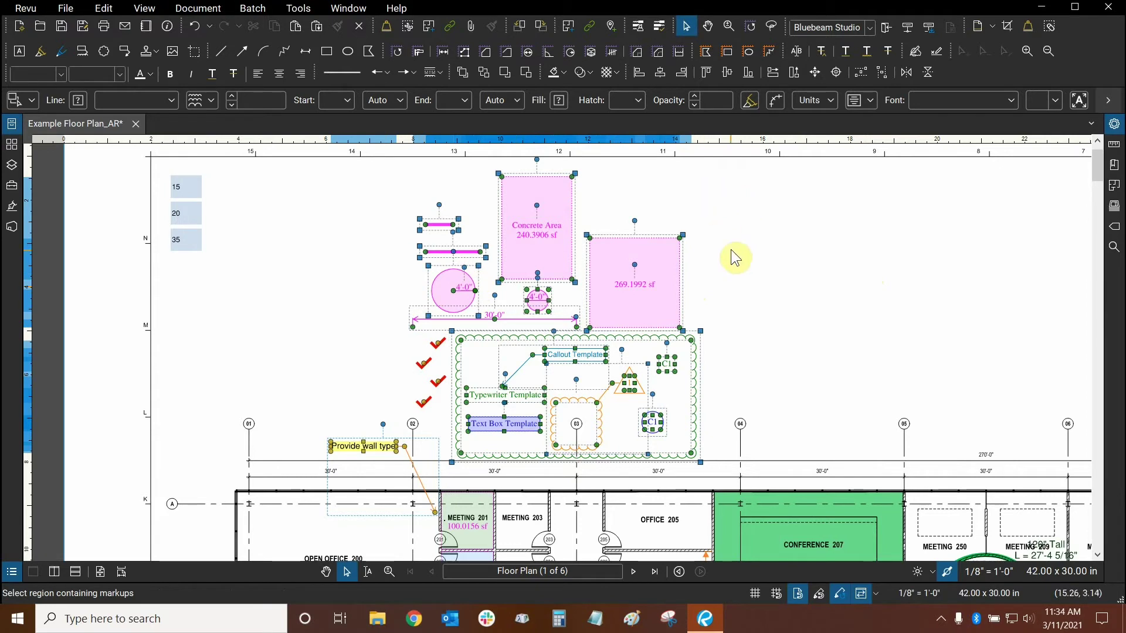
left_click(659, 206)
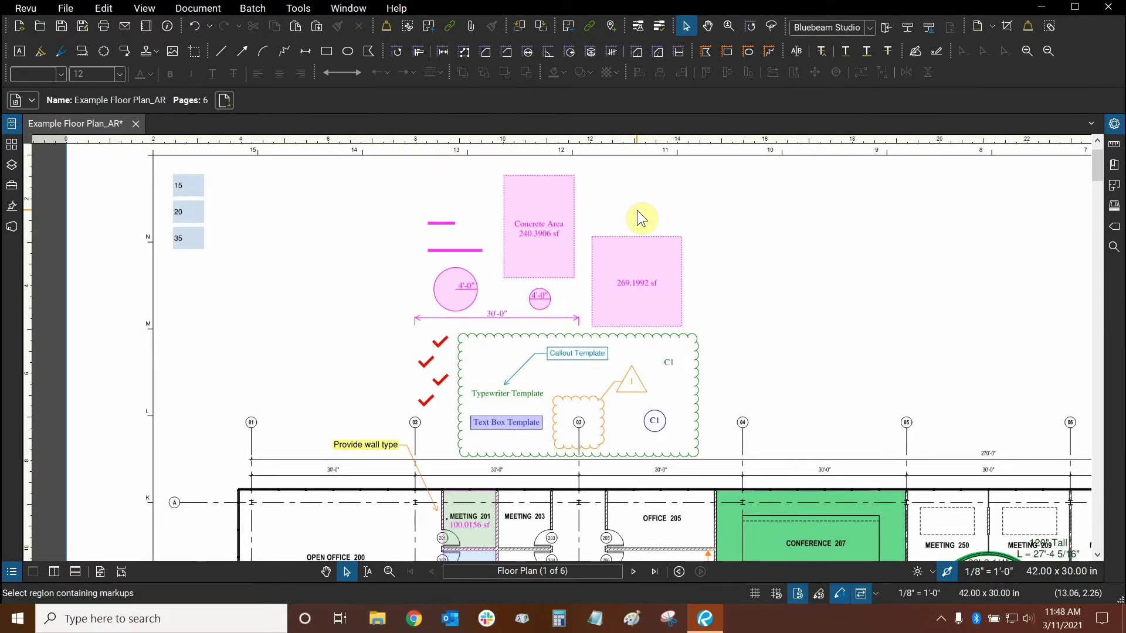
left_click(108, 8)
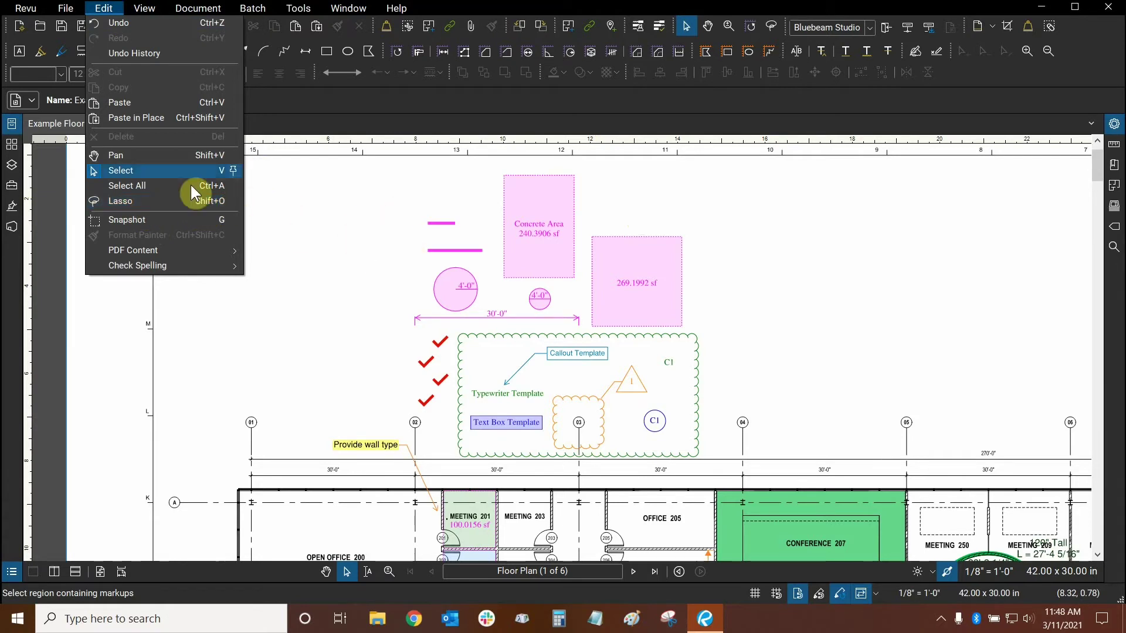
left_click(573, 6)
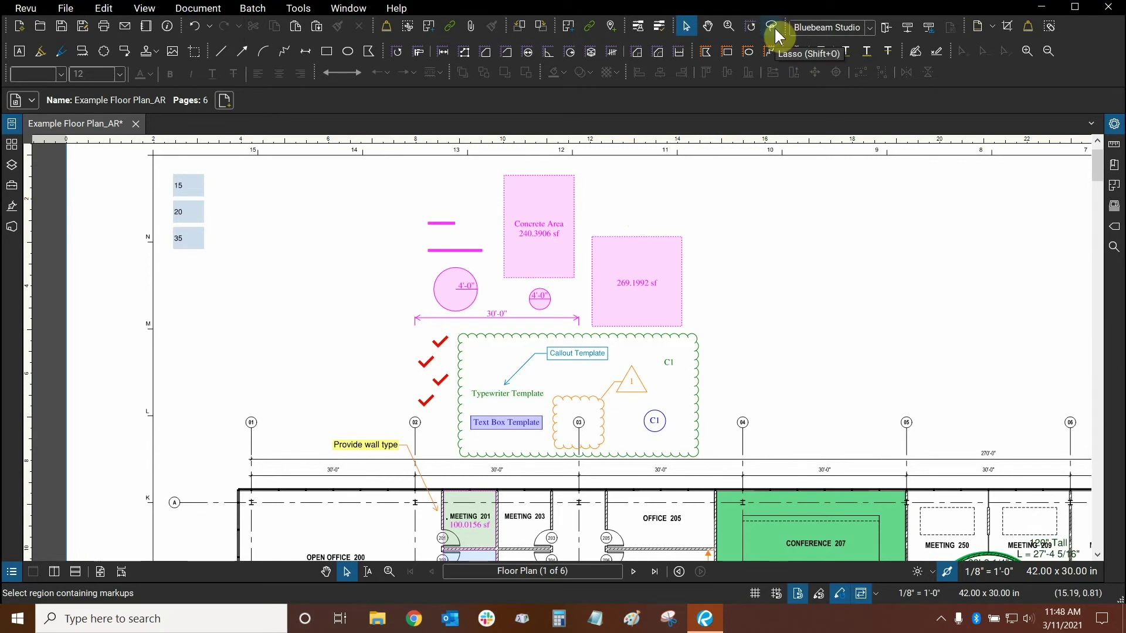
right_click(1065, 48)
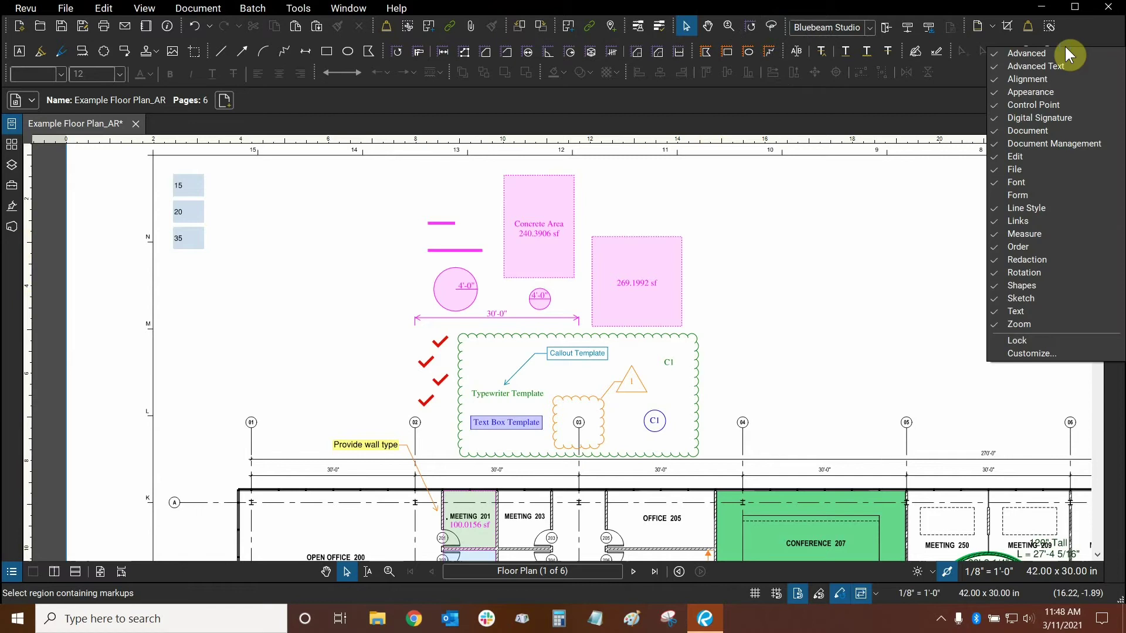
left_click(1026, 325)
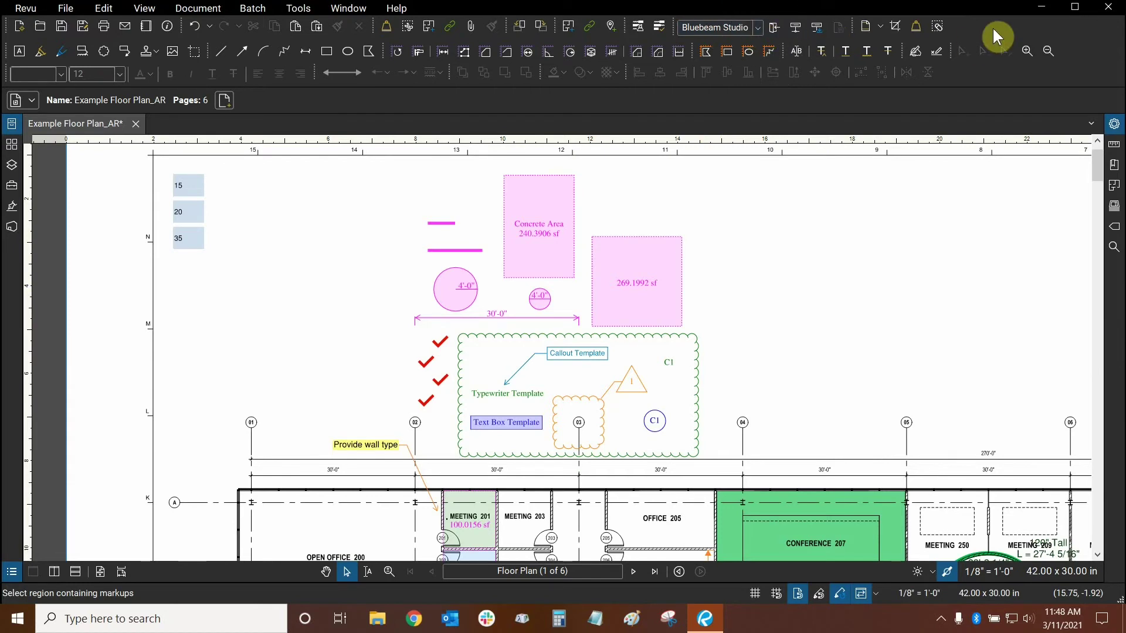
right_click(994, 28)
left_click(1031, 308)
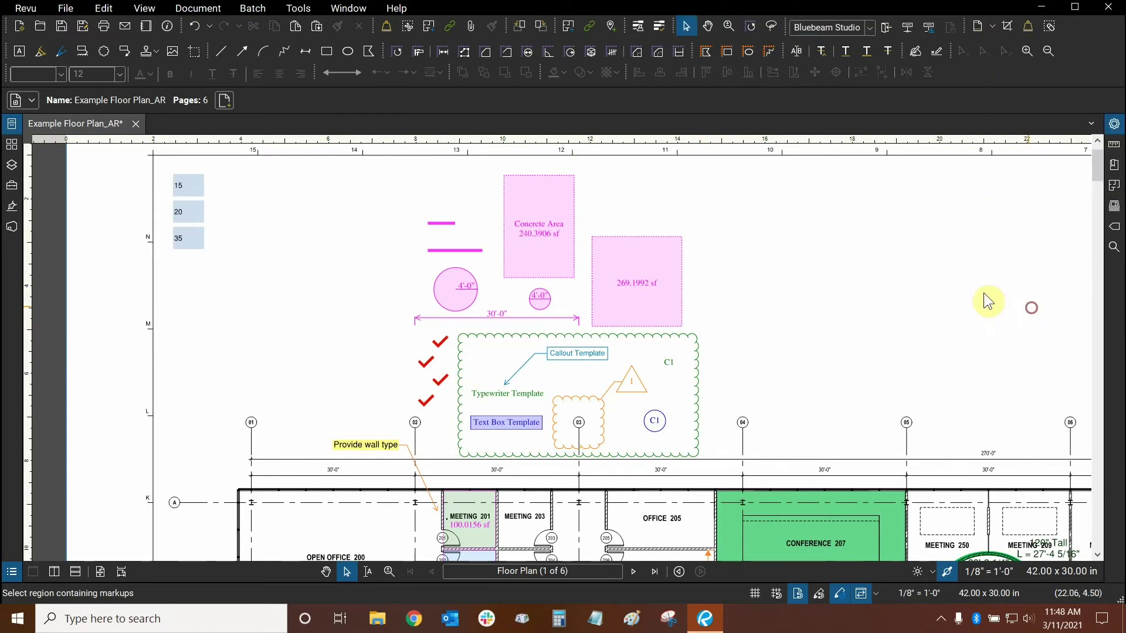
left_click(772, 29)
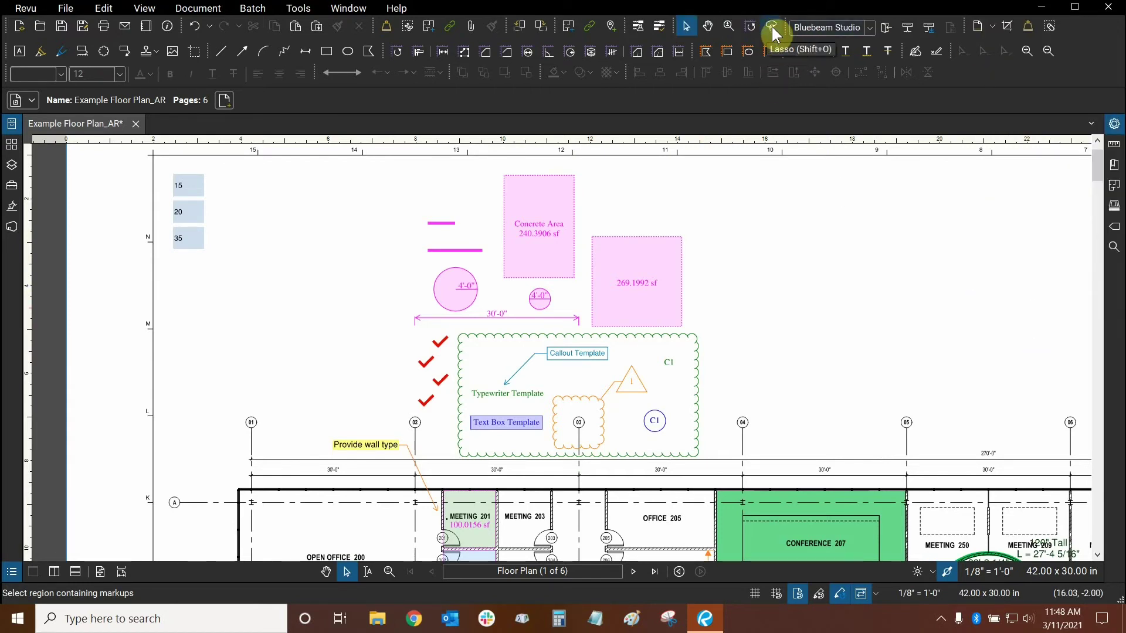
Step: Lasso the magenta lines, circles, Concrete Area and 30'-0" dimension, excluding the 269.1992 sf area
left_click(772, 29)
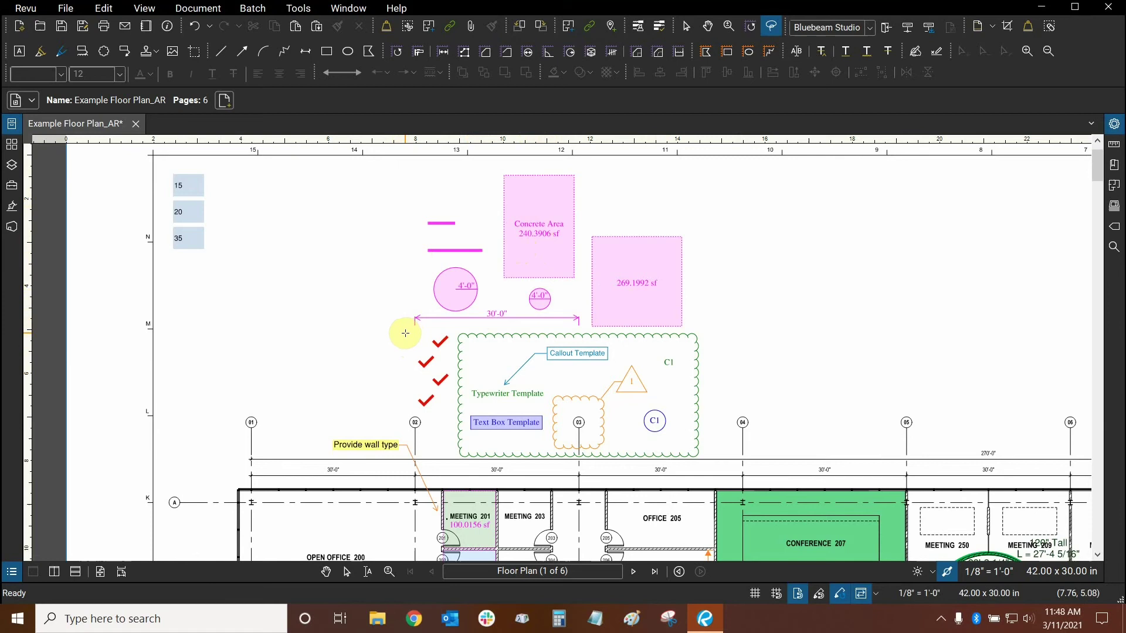
mouse_move(405, 333)
left_mouse_down()
mouse_move(422, 276)
mouse_move(414, 221)
mouse_move(495, 166)
mouse_move(585, 166)
mouse_move(581, 279)
mouse_move(516, 290)
left_mouse_up()
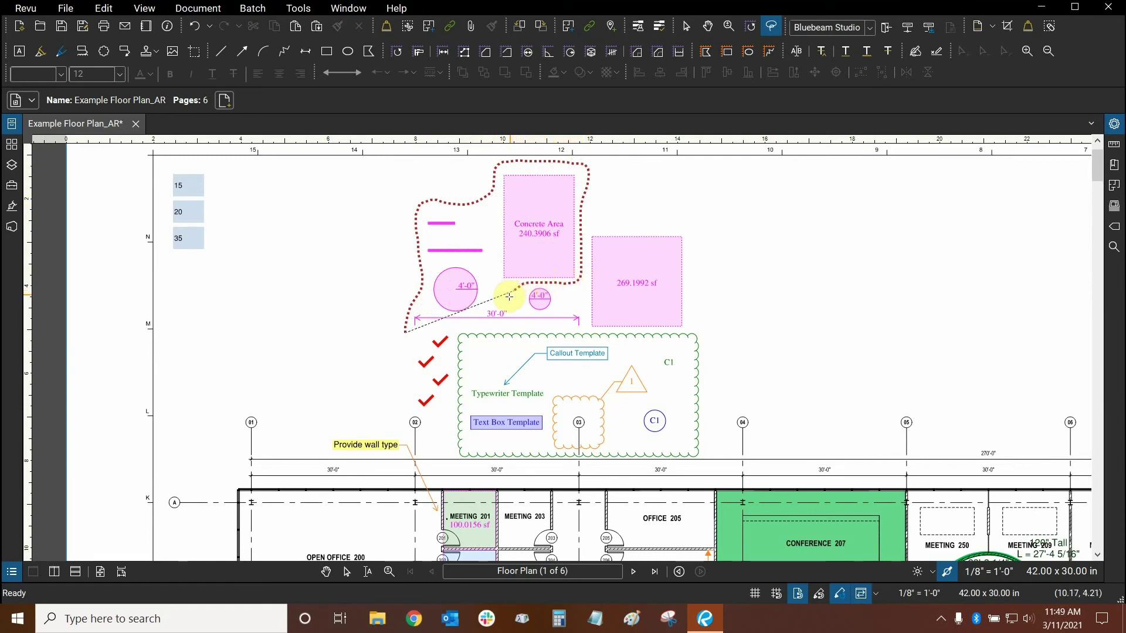
mouse_move(509, 297)
left_mouse_down()
mouse_move(424, 328)
mouse_move(444, 325)
left_mouse_up()
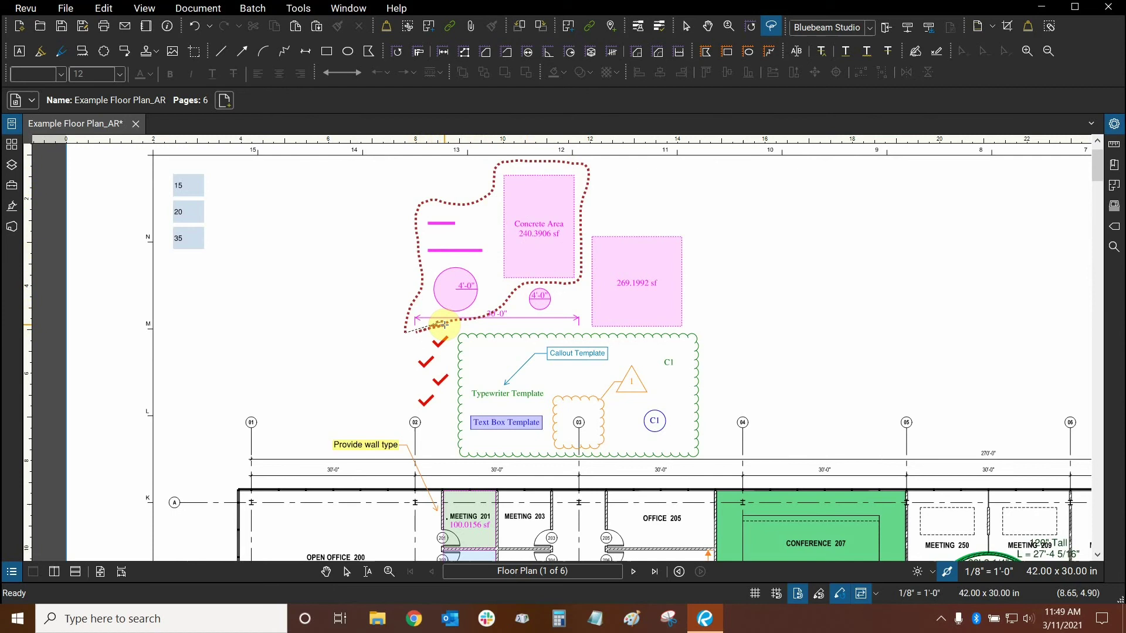
left_click_drag(444, 324, 442, 327)
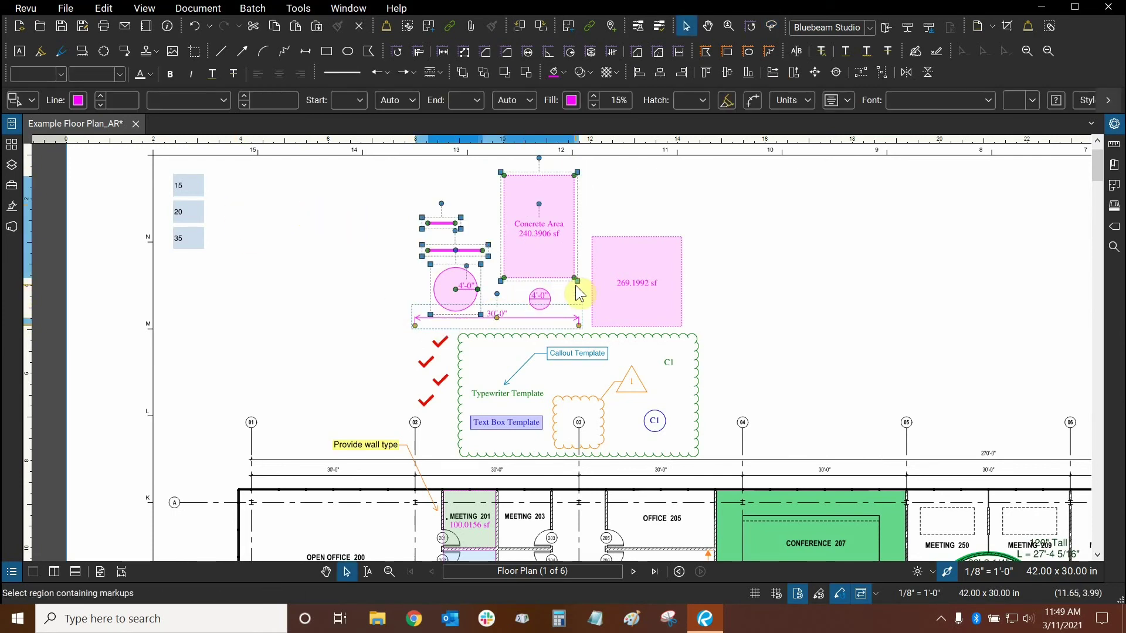